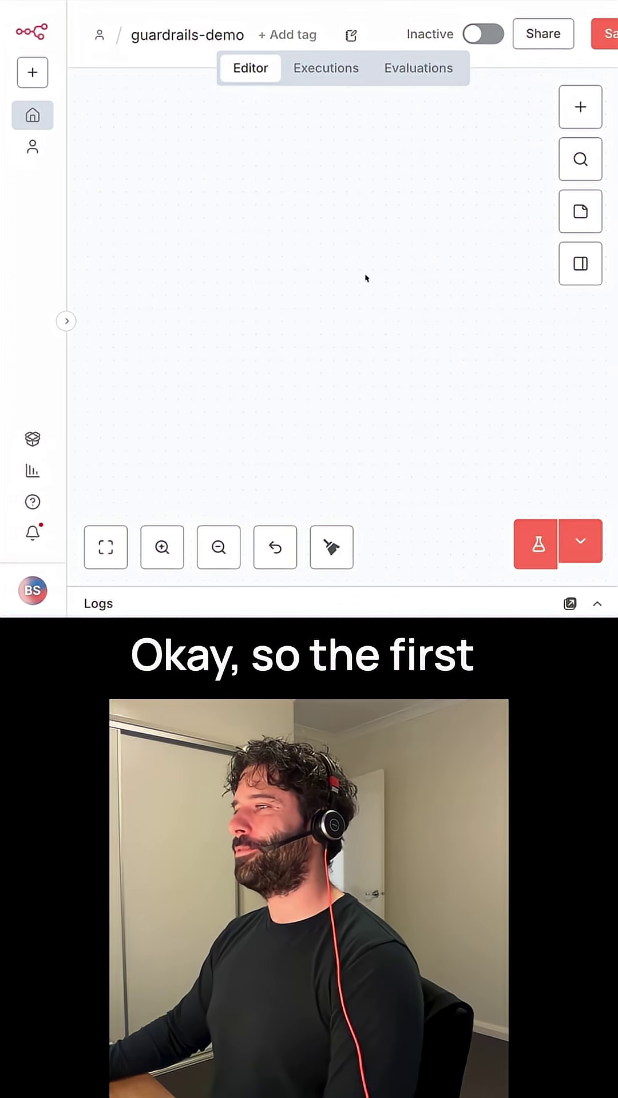
Step: Add a Guardrails node from the AI category using its 'Check text for violations' action
left_click(580, 106)
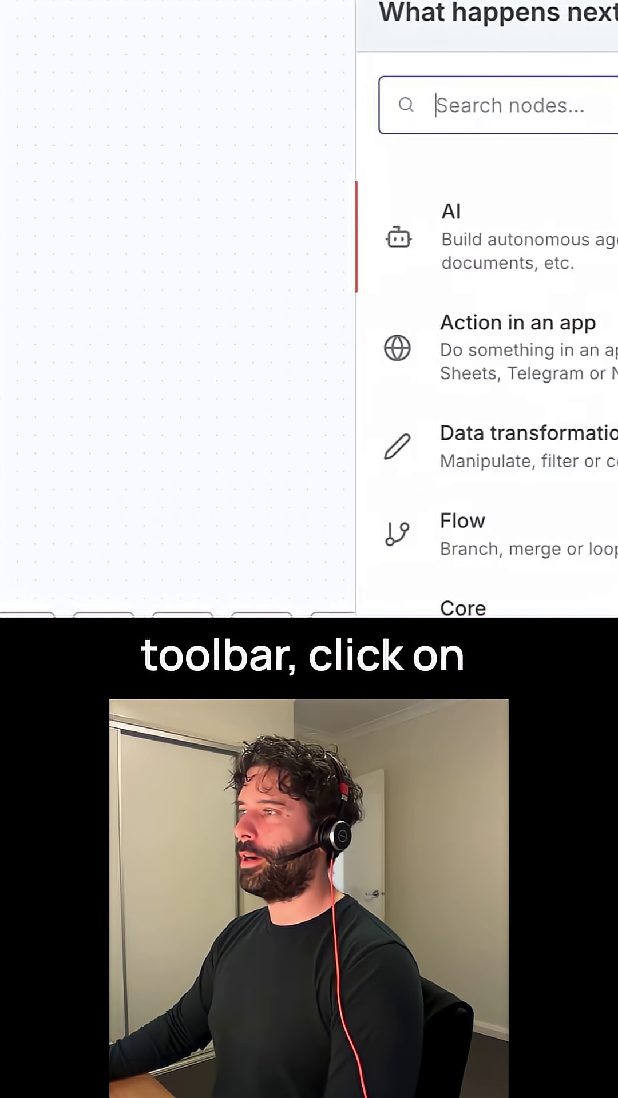
left_click(395, 232)
scroll(421, 330, "down", 3)
scroll(342, 513, "down", 2)
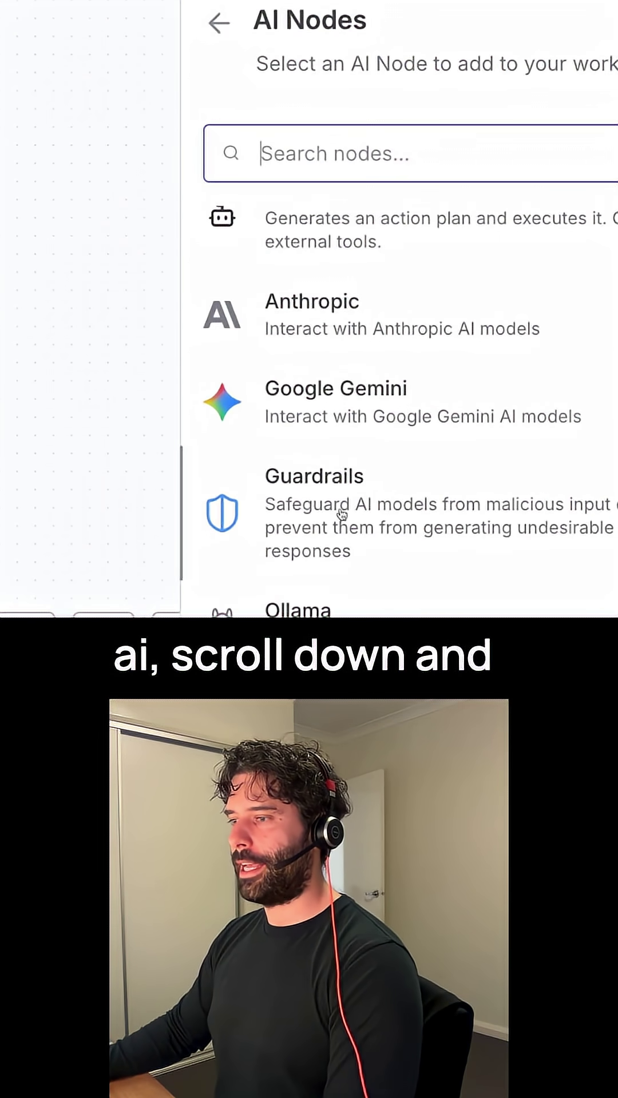
left_click(341, 513)
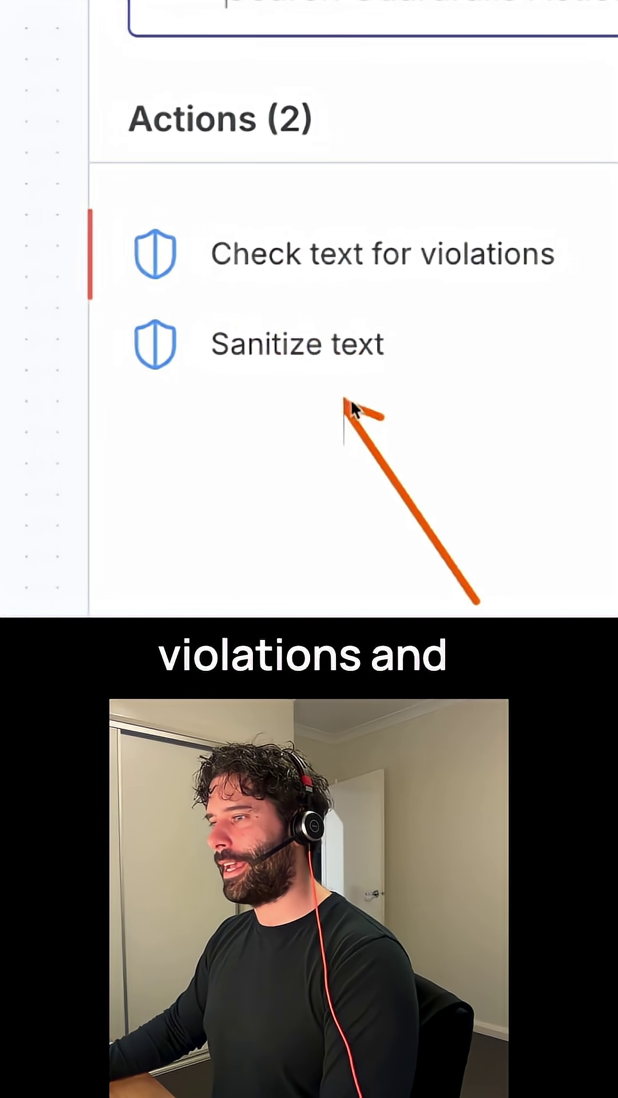
left_click(265, 286)
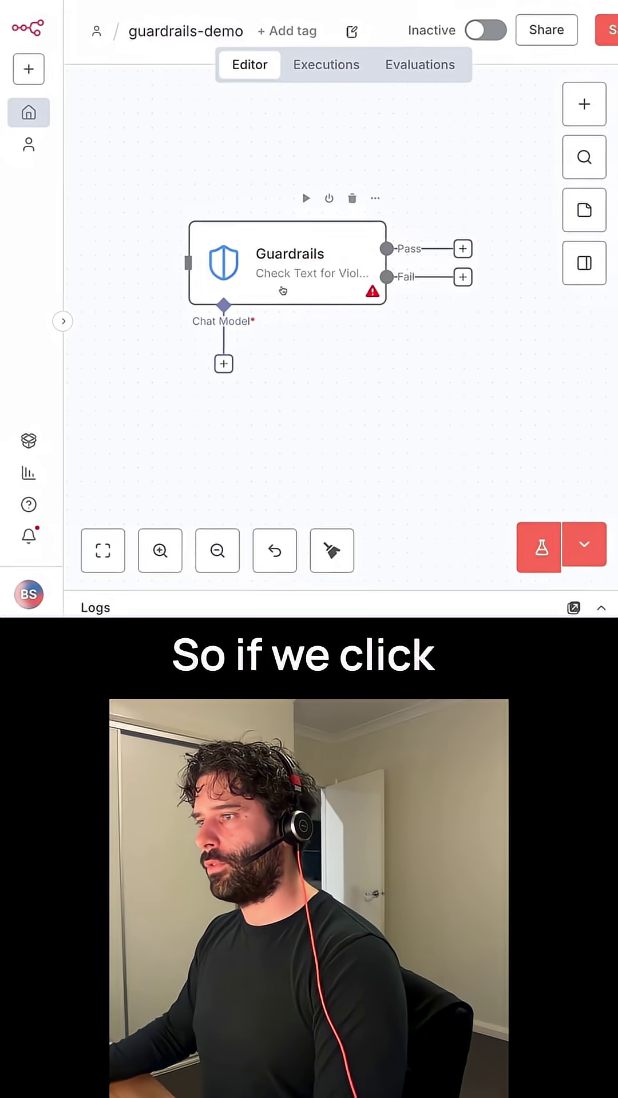
Step: Open the Guardrails node's settings and review its Operation, chat model and Add Guardrail options
double_click(269, 276)
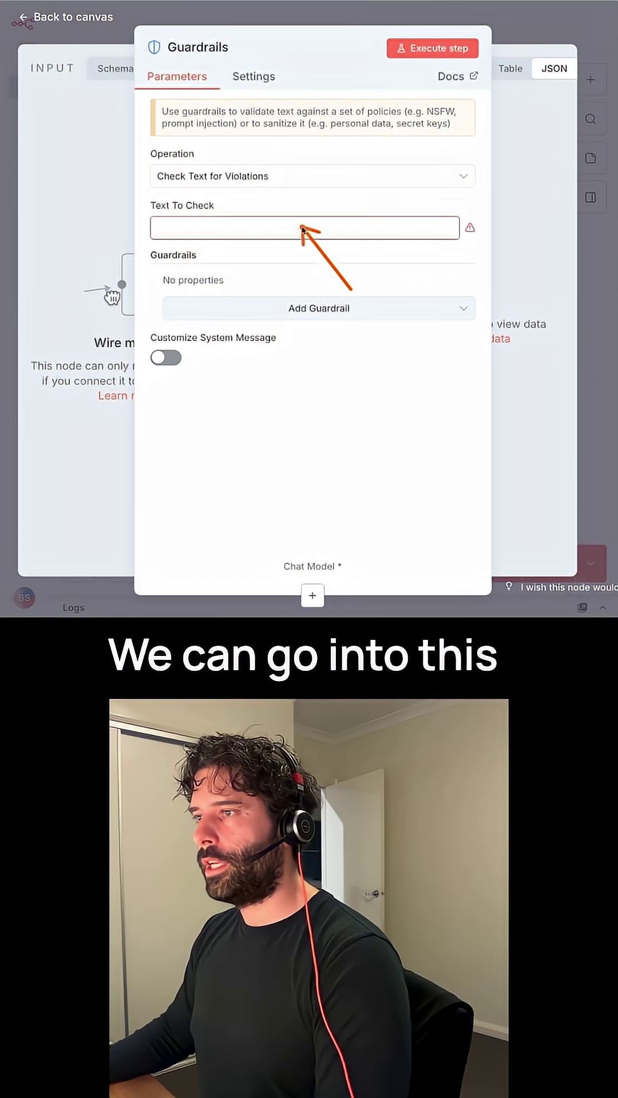
left_click(258, 176)
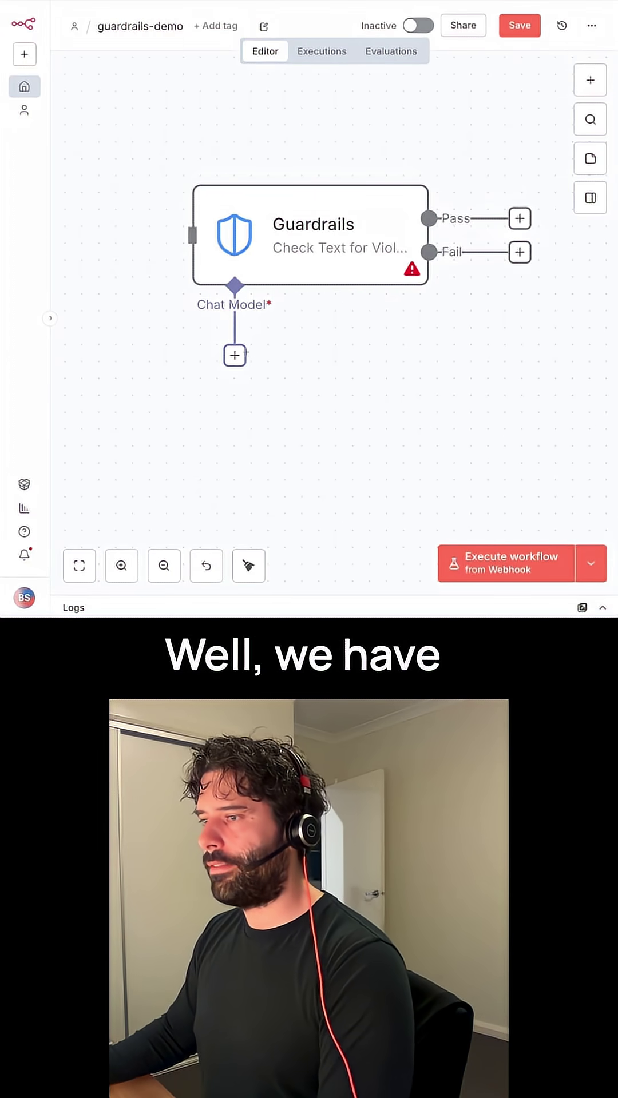
left_click(235, 356)
scroll(464, 344, "down", 5)
scroll(484, 398, "down", 5)
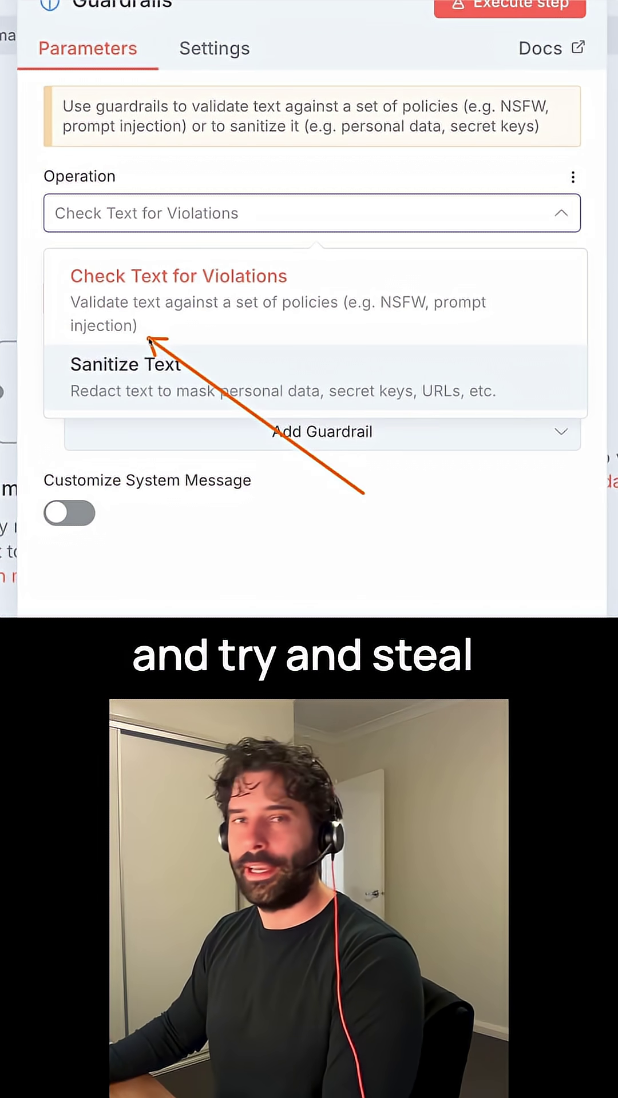
left_click(322, 442)
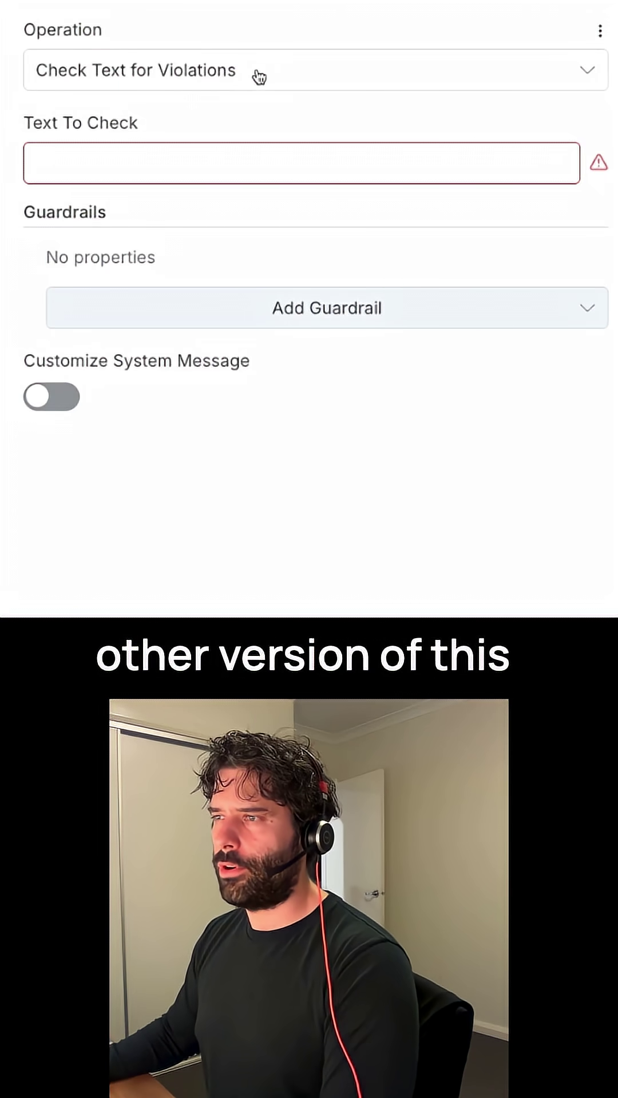
Step: Compare the Check Text for Violations and Sanitize operations in the Operation dropdown
left_click(258, 76)
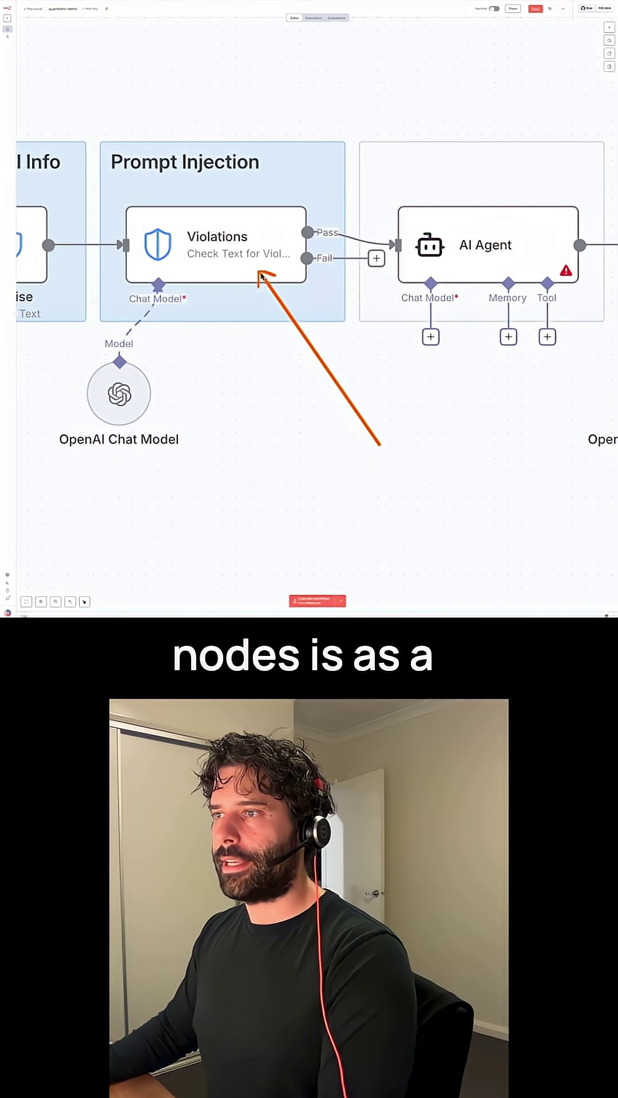
mouse_move(261, 277)
left_mouse_down()
mouse_move(207, 202)
mouse_move(262, 291)
left_mouse_up()
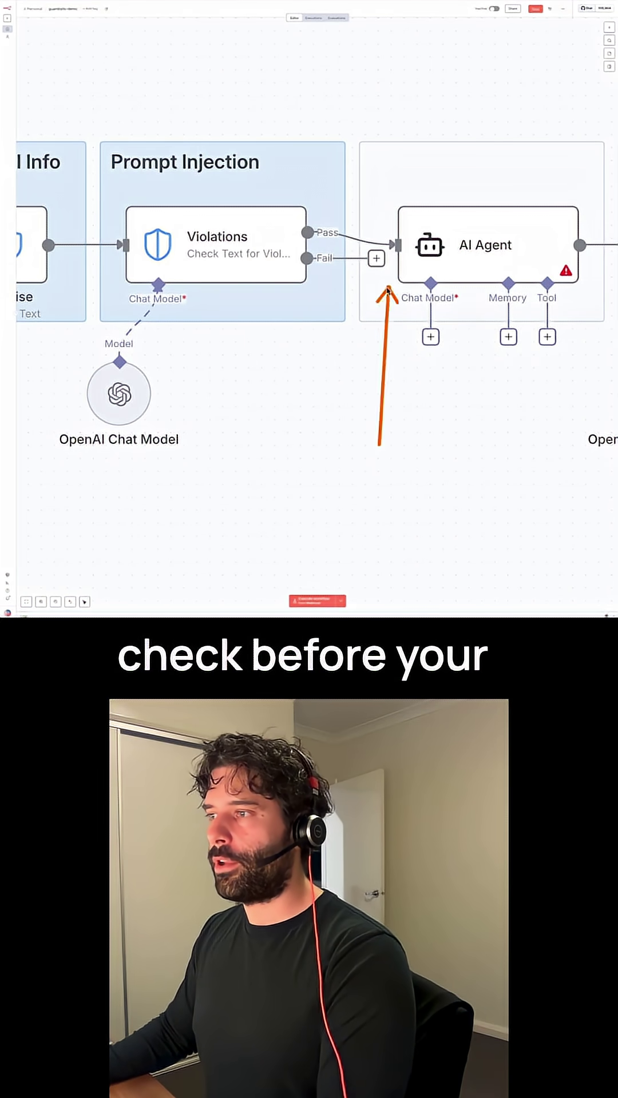
mouse_move(386, 292)
left_mouse_down()
mouse_move(422, 289)
mouse_move(280, 275)
left_mouse_up()
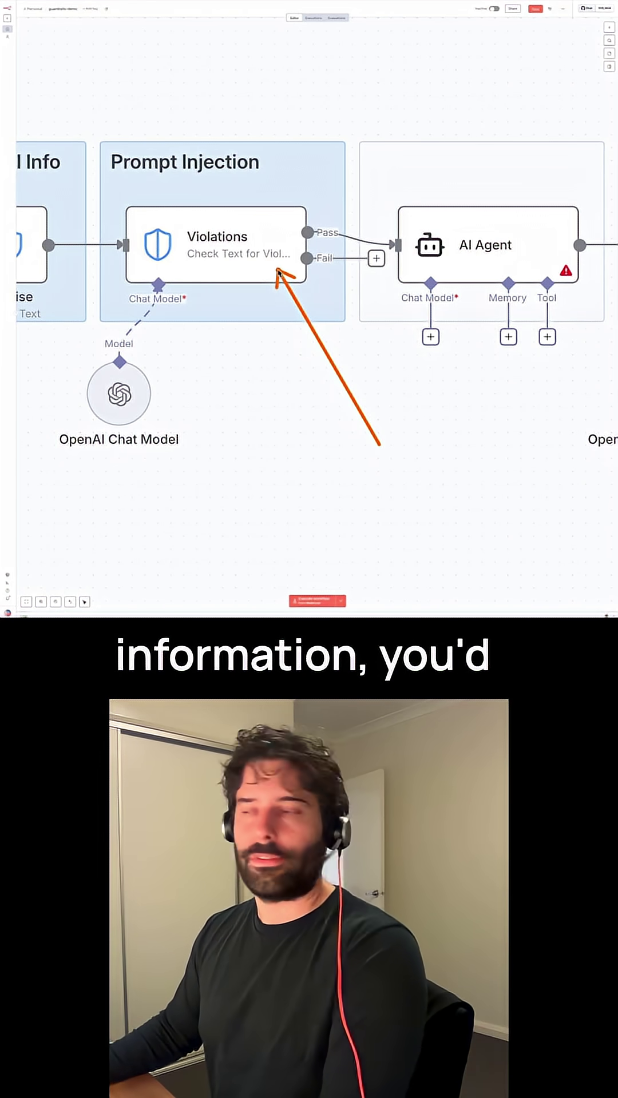
mouse_move(280, 275)
left_mouse_down()
mouse_move(260, 273)
mouse_move(367, 269)
left_mouse_up()
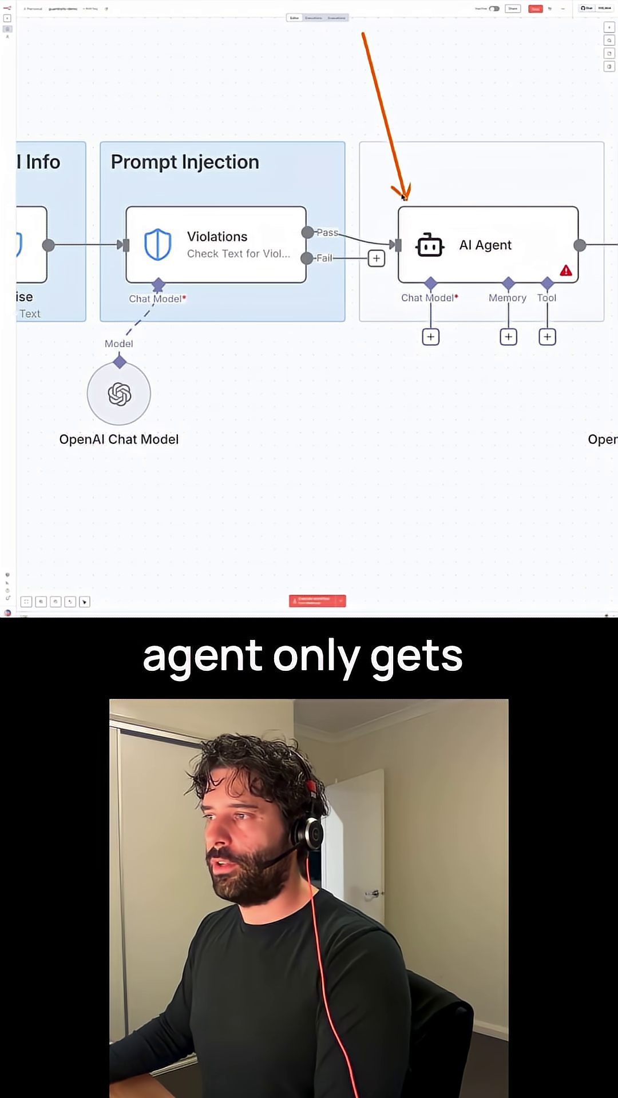
left_click_drag(421, 219, 111, 216)
left_click_drag(451, 390, 433, 266)
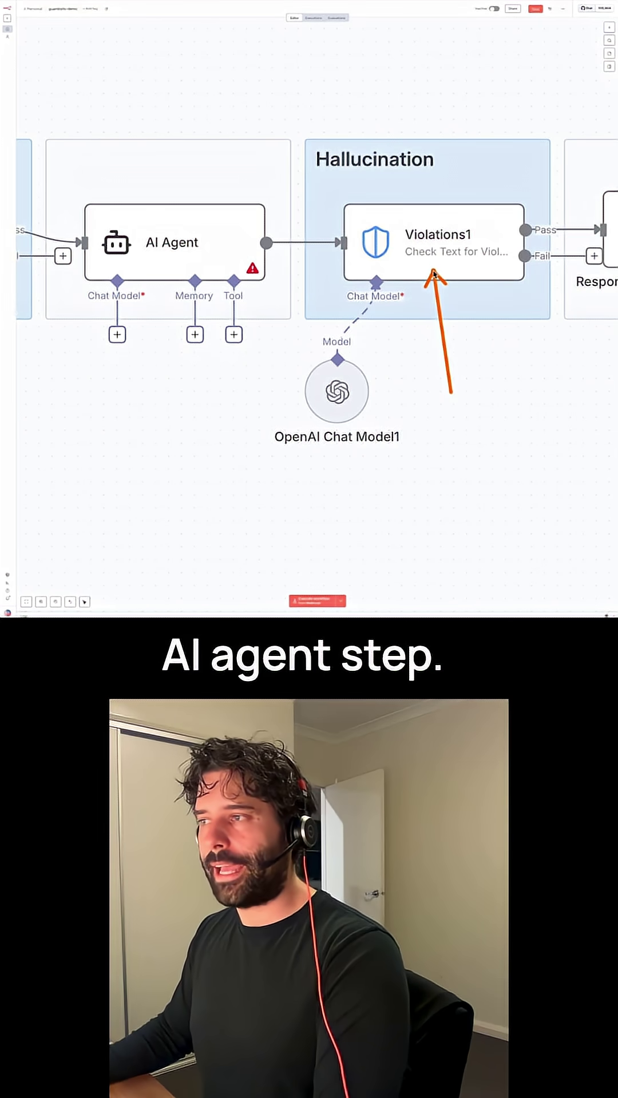
left_click_drag(286, 57, 222, 213)
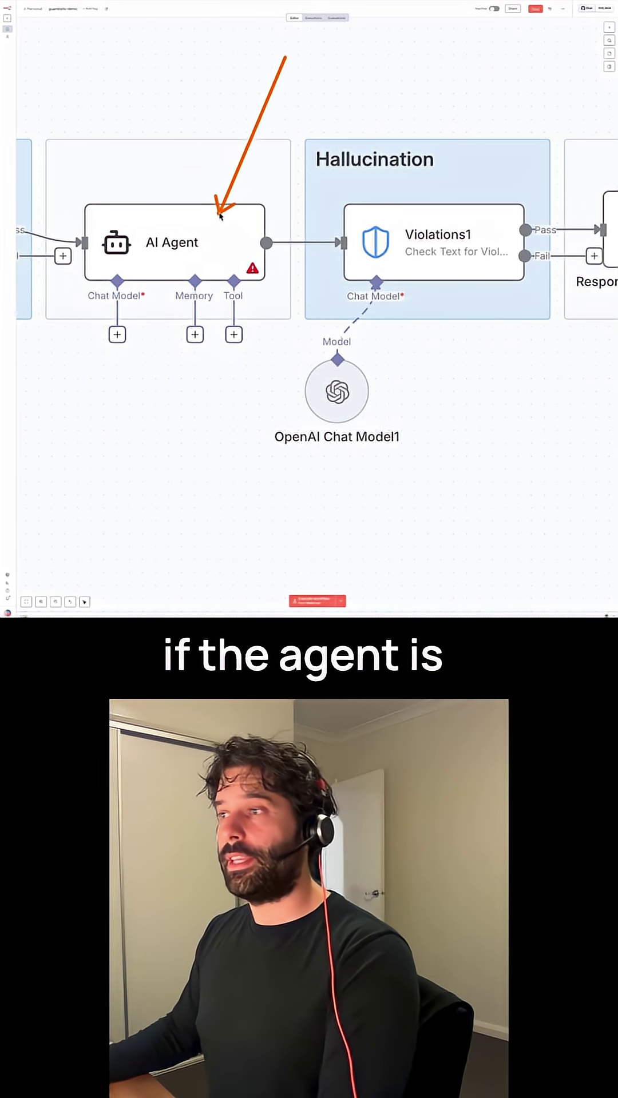
mouse_move(277, 159)
left_mouse_down()
mouse_move(363, 212)
mouse_move(116, 199)
left_mouse_up()
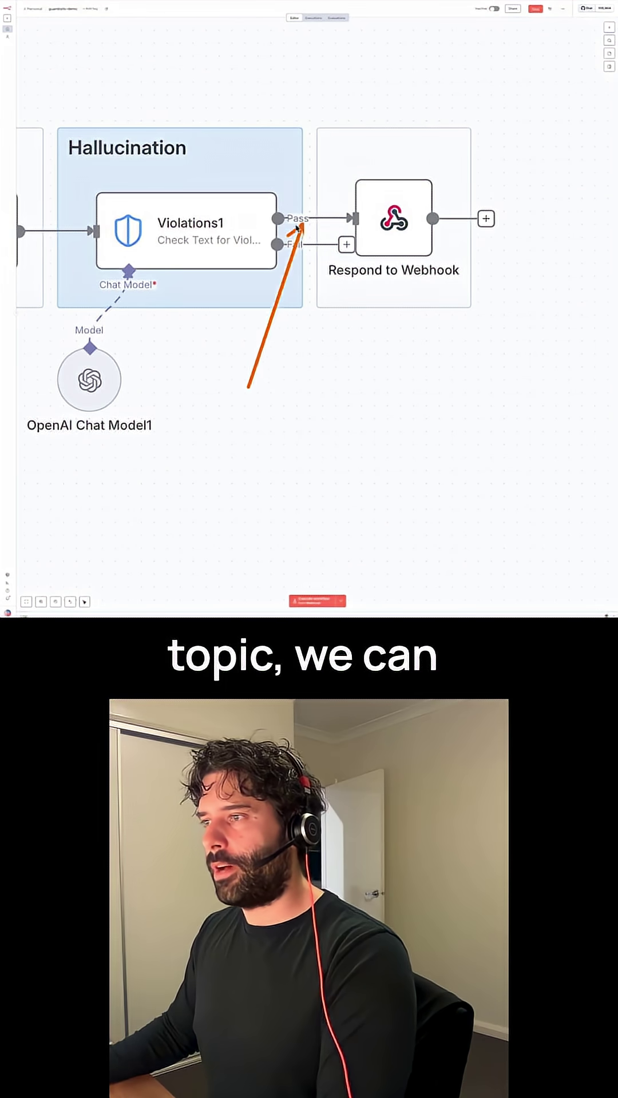
left_click_drag(247, 386, 393, 222)
mouse_move(356, 239)
left_mouse_down()
mouse_move(258, 236)
mouse_move(316, 249)
mouse_move(344, 345)
left_mouse_up()
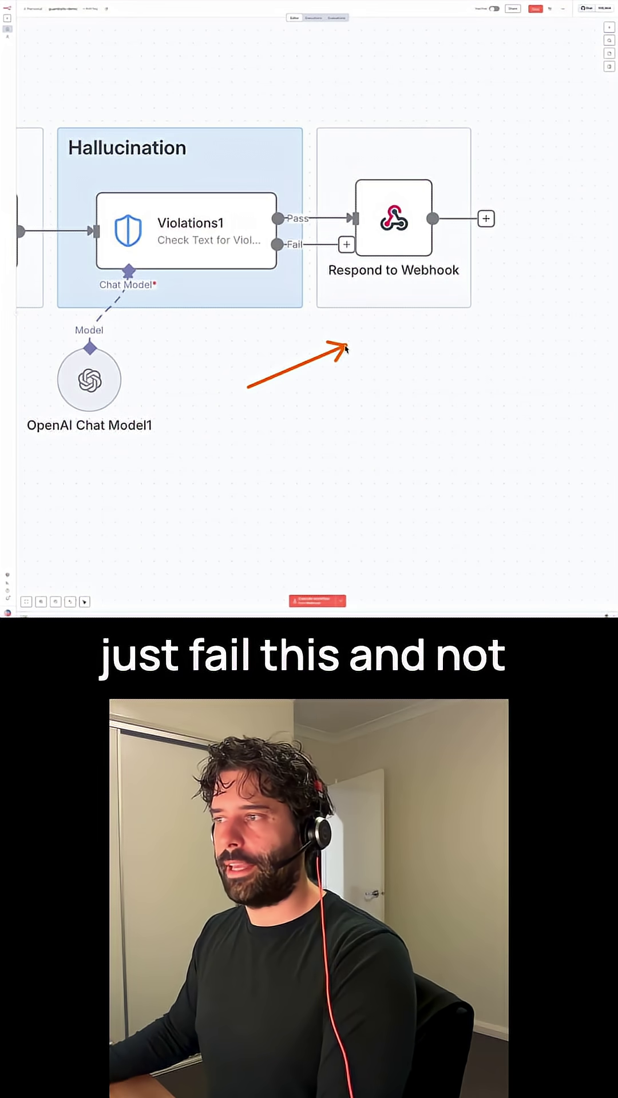